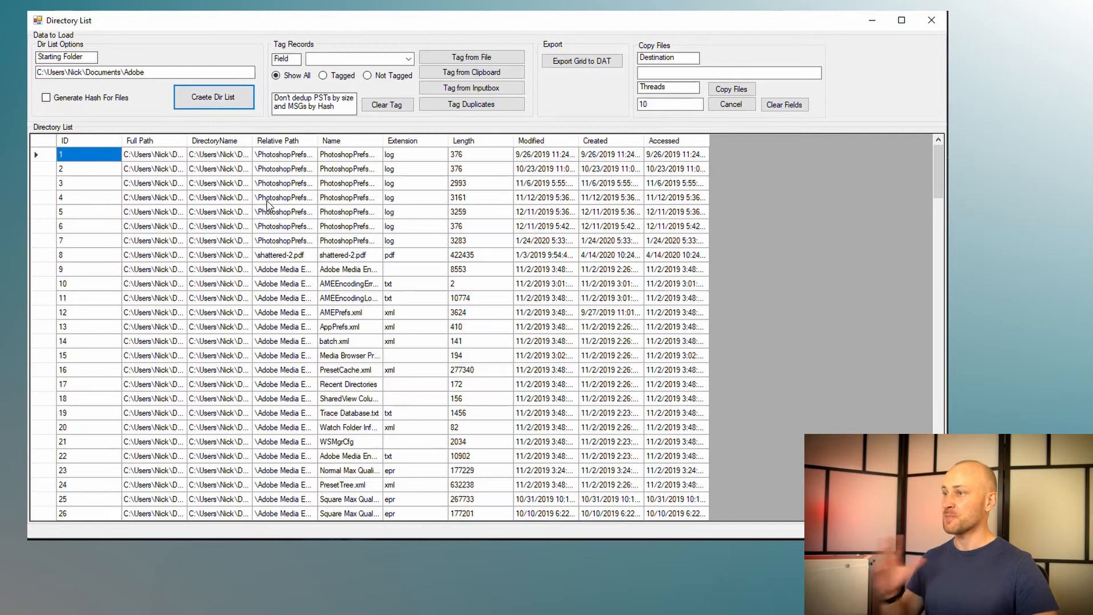
Step: Resize the Full Path and Name columns, leaving Full Path narrow and Name wide enough to show the complete file names
drag(289, 155, 300, 152)
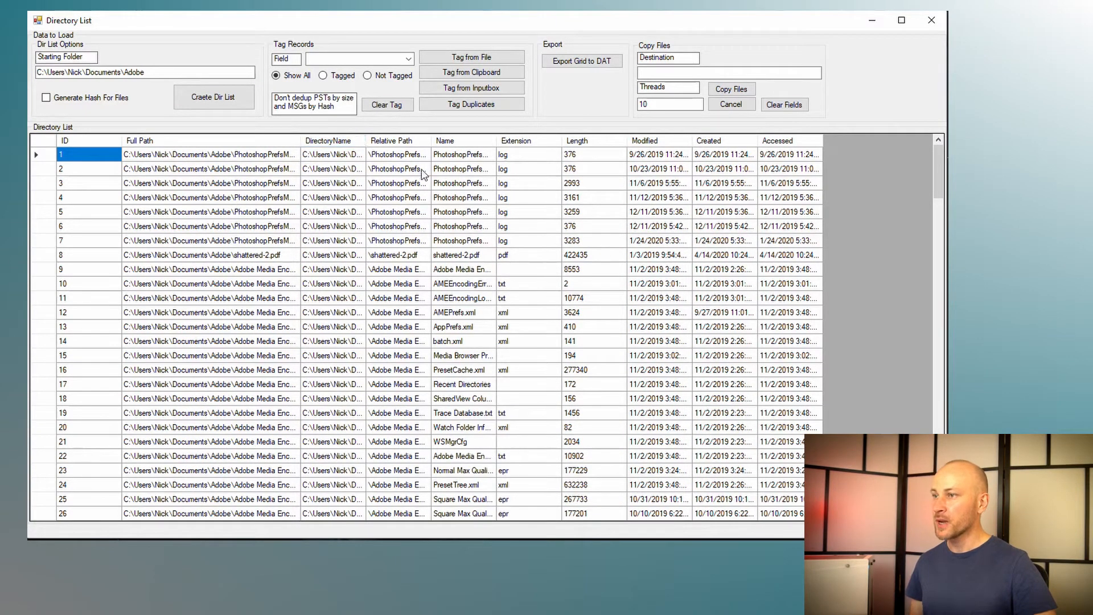
drag(497, 145, 585, 154)
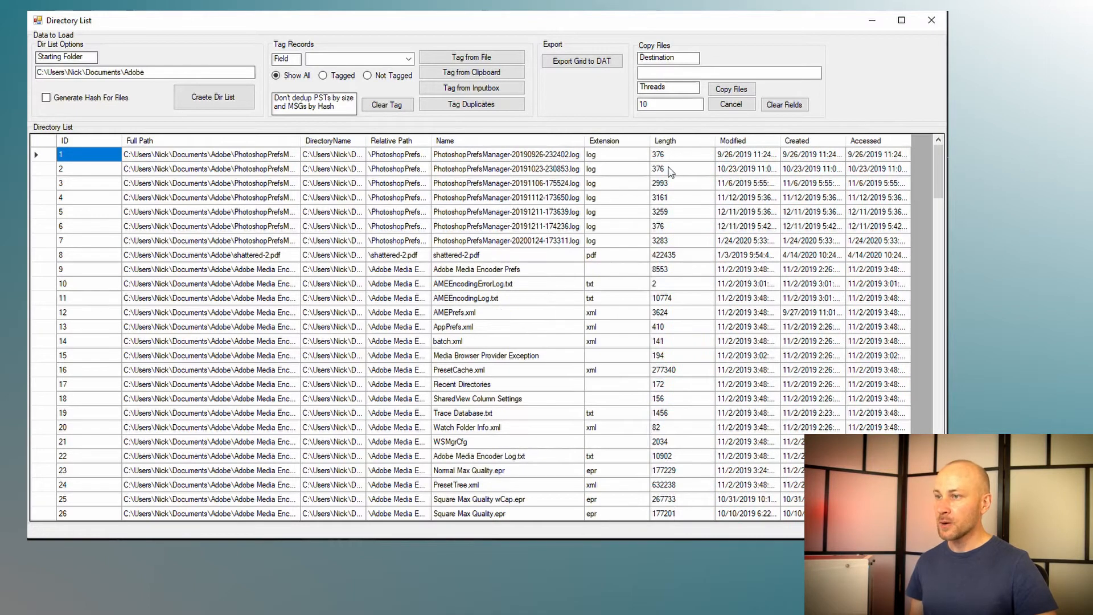
drag(300, 142, 202, 142)
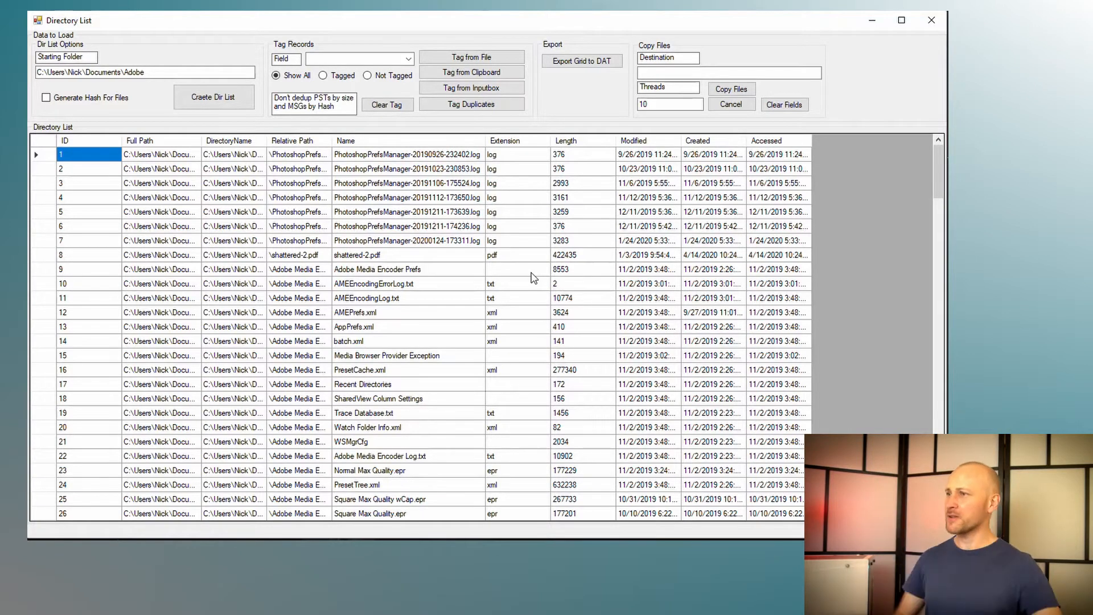
Step: Recreate the directory list with hash generation for files enabled, and narrow the ID column
click(72, 105)
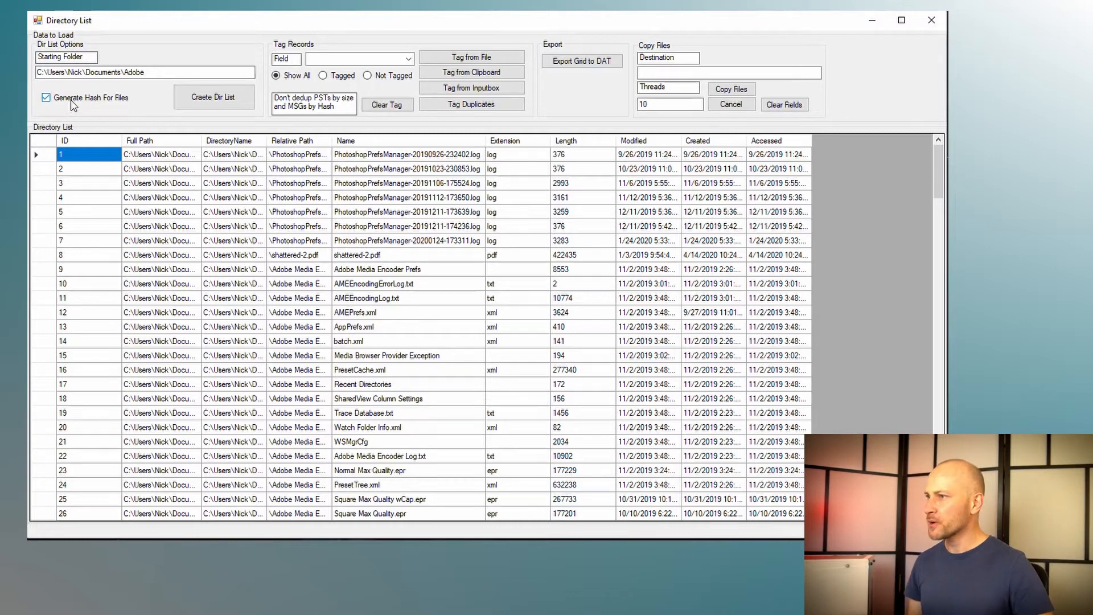
click(184, 100)
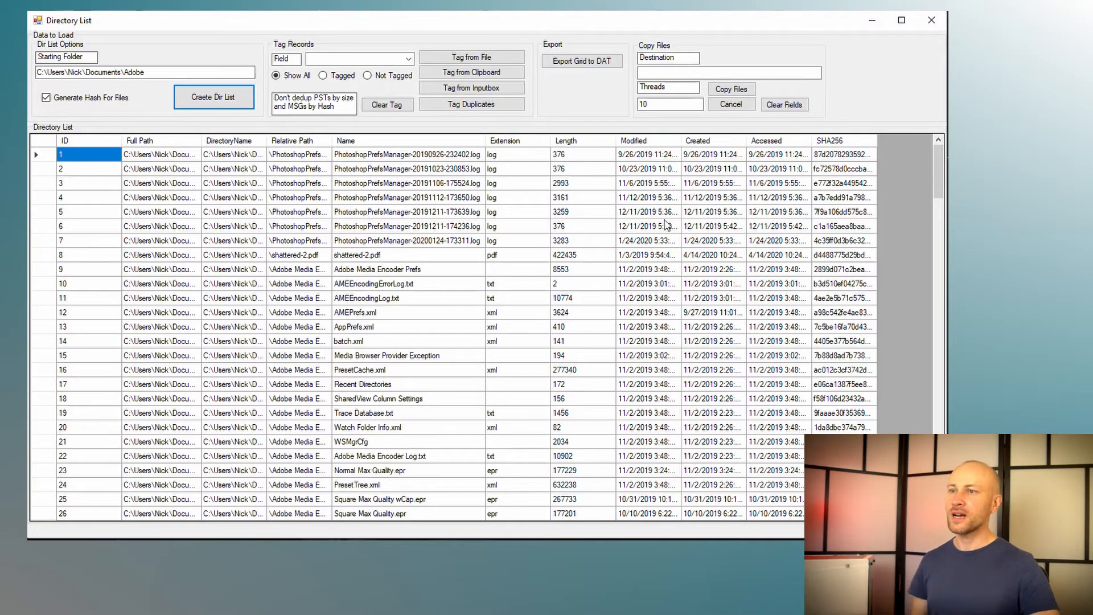
drag(121, 142, 87, 142)
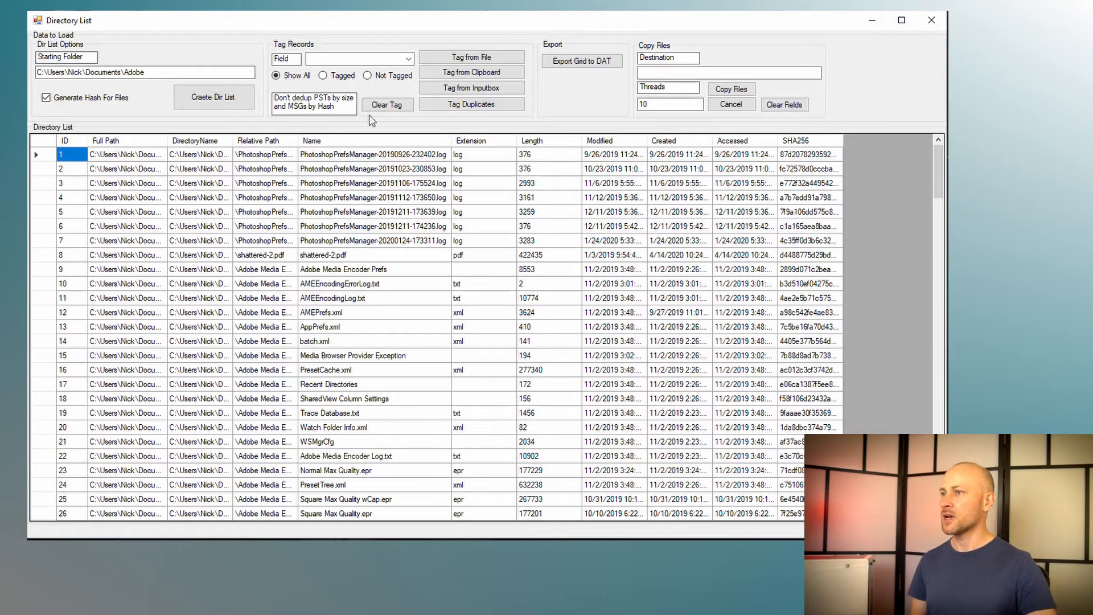
Step: Tag all records whose Extension field matches the input value txt
click(408, 59)
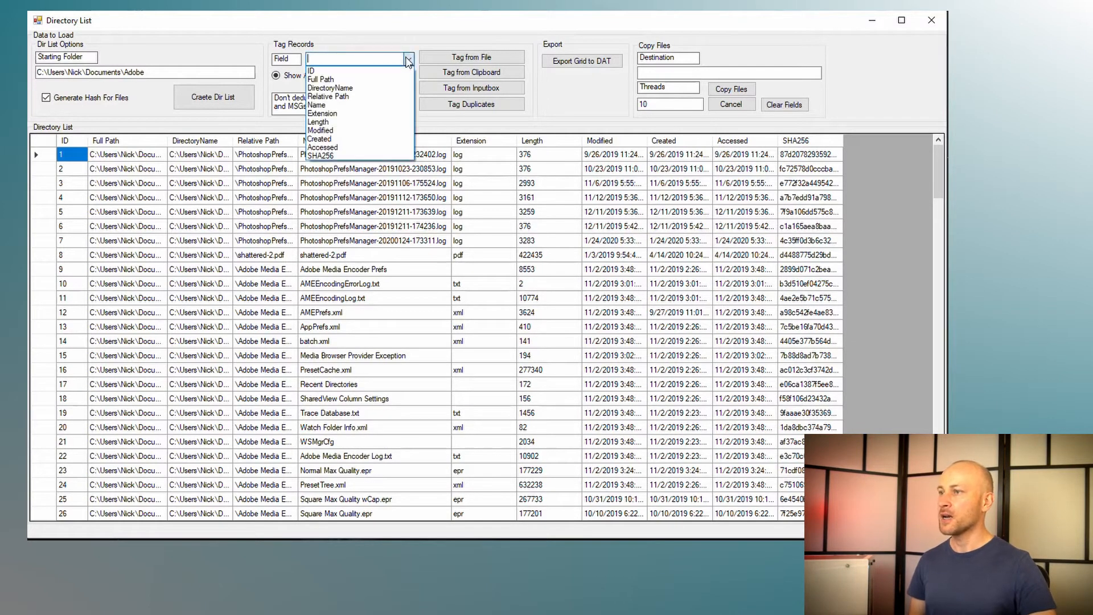
click(383, 113)
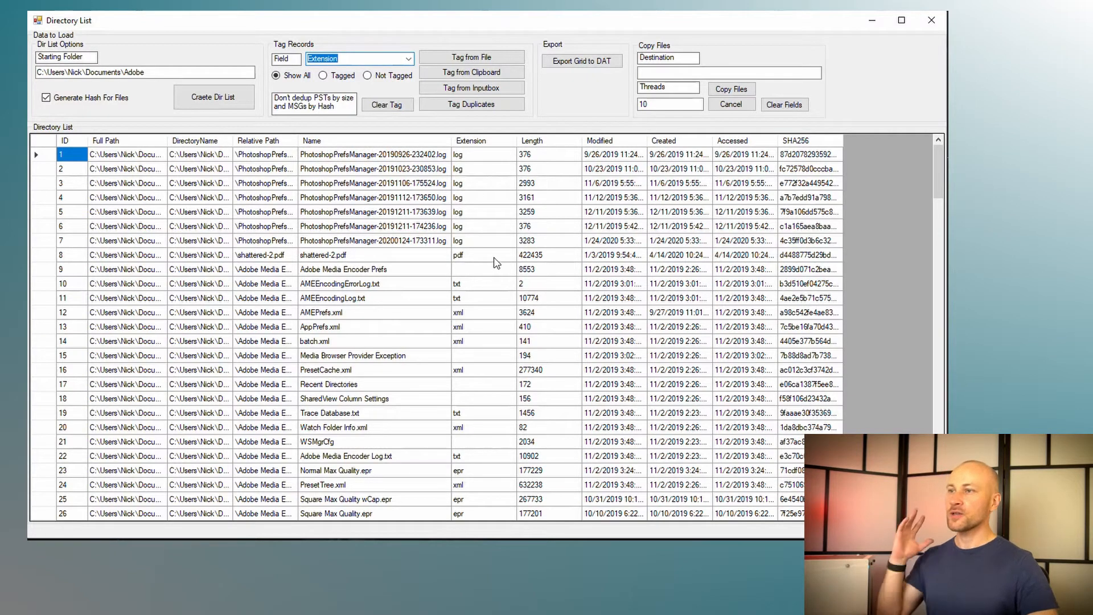
click(445, 91)
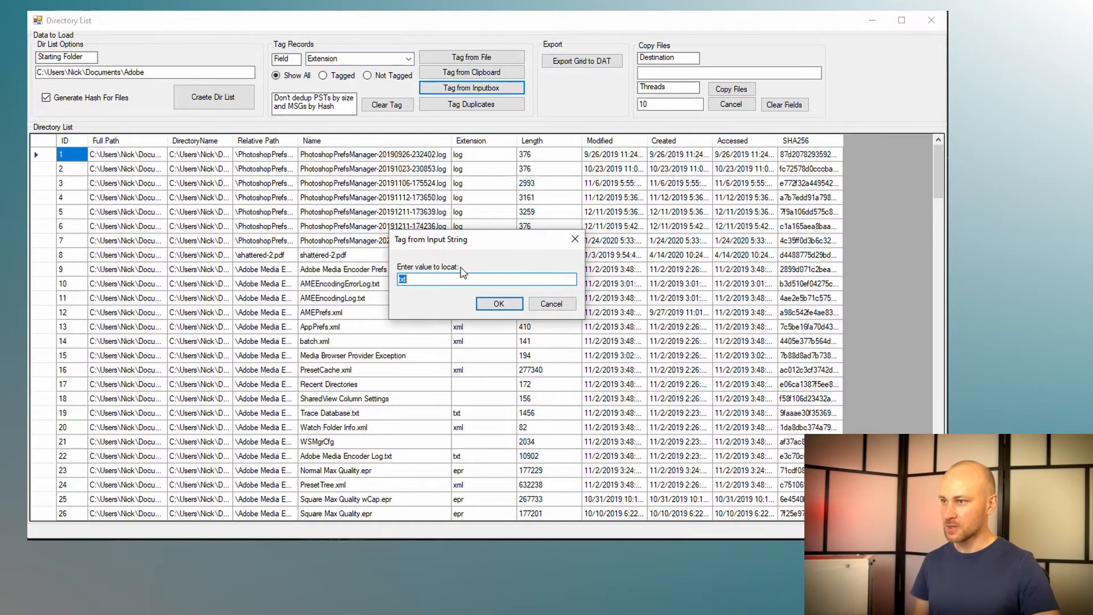
click(491, 306)
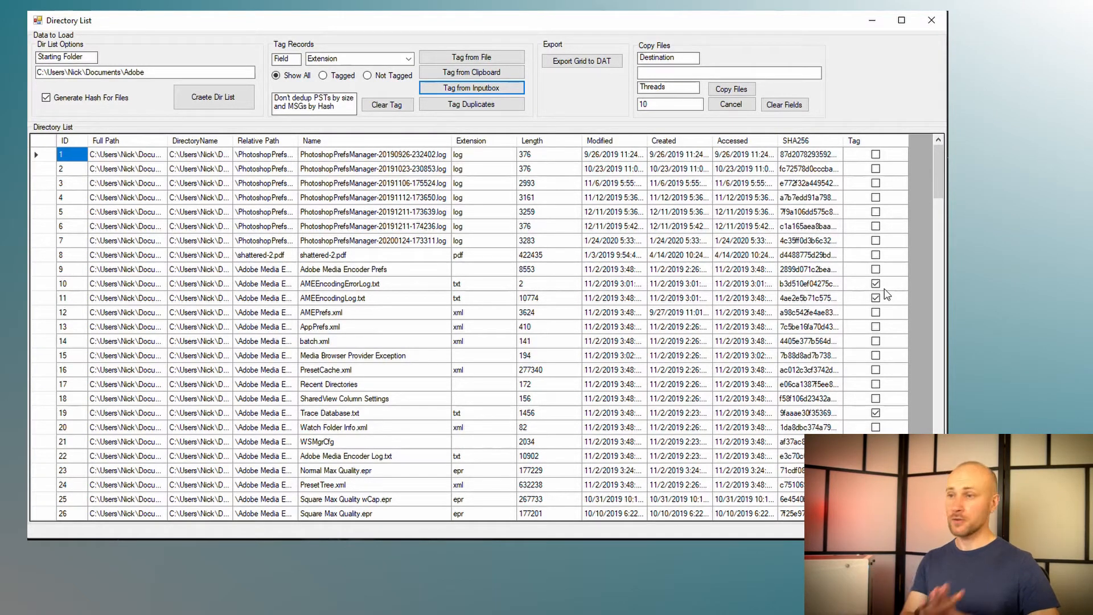
Step: Tag the log and pdf records using extension values copied from the grid, and tag duplicates by the Extension field
click(478, 245)
shift+click(477, 255)
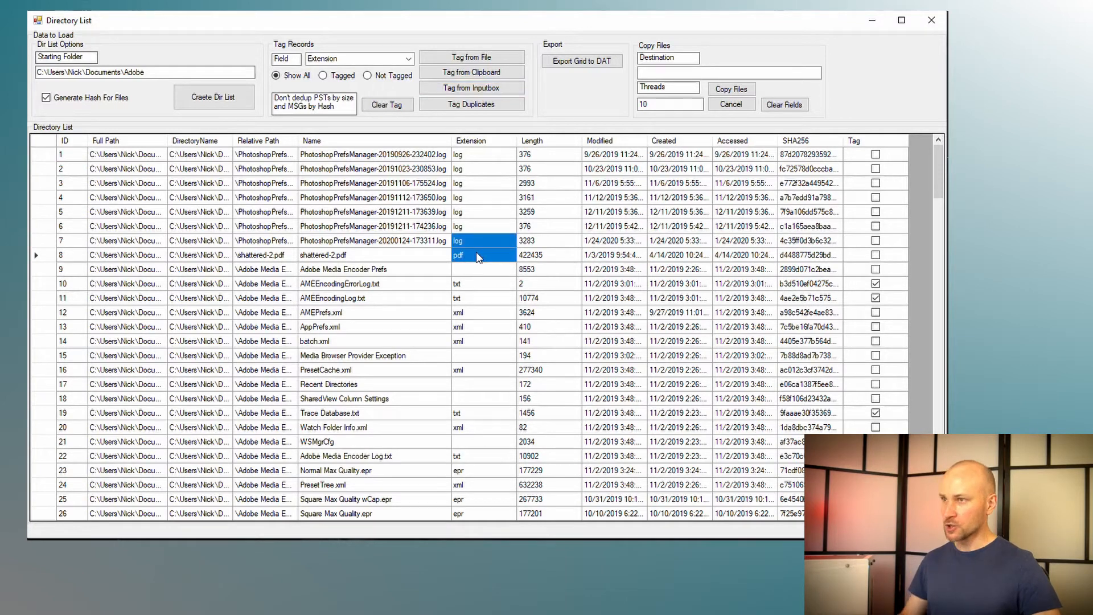
click(475, 74)
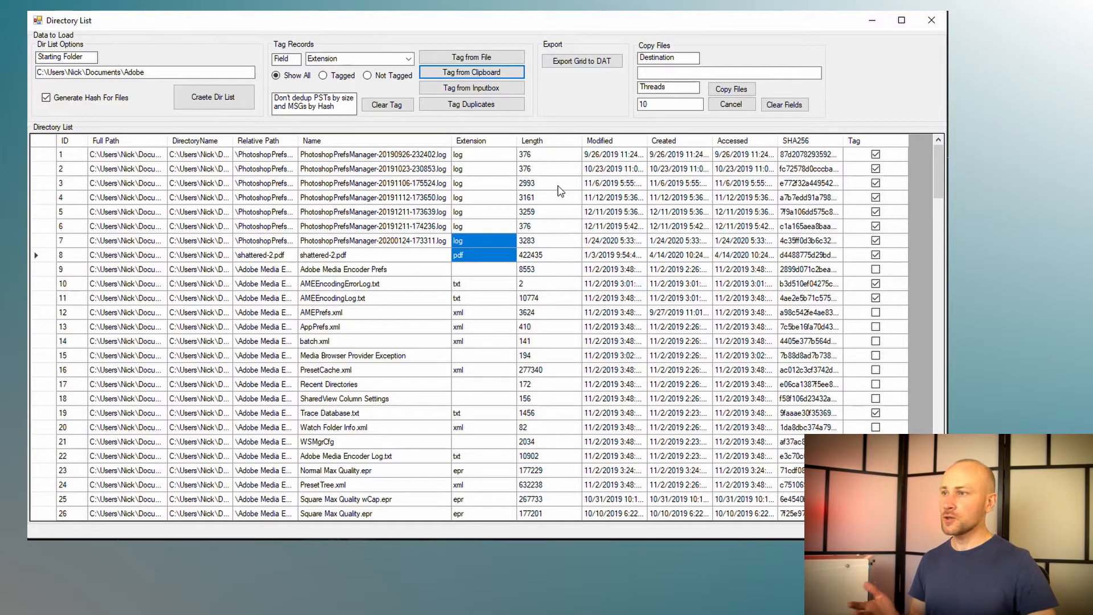
click(475, 105)
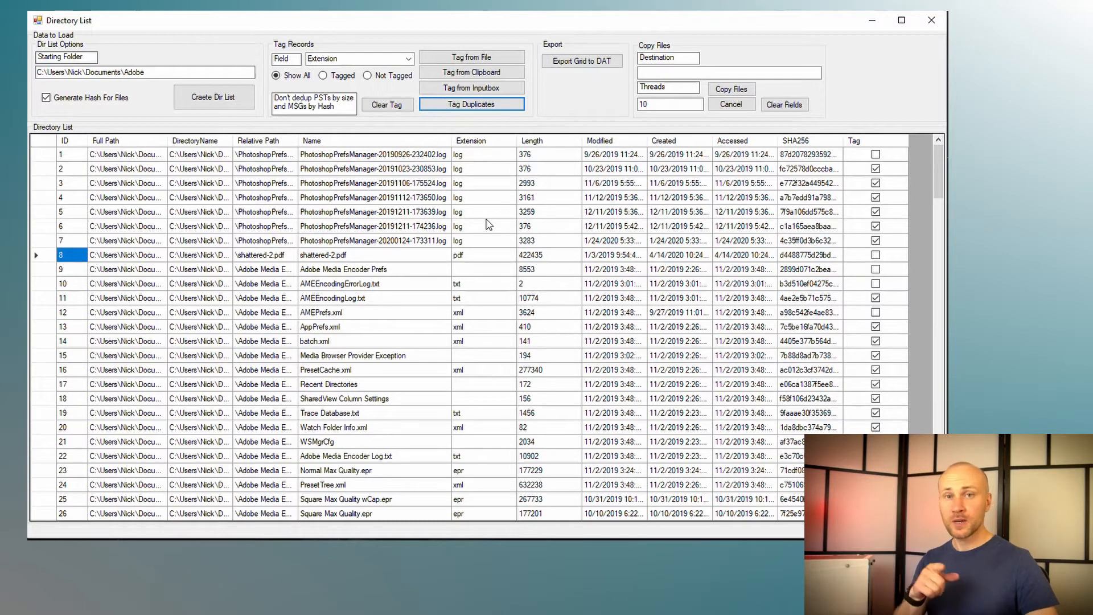
Step: Tag duplicate records by the SHA256 field and inspect the tagged Media Browser Provider Exception record against the earlier entries
click(408, 59)
click(361, 158)
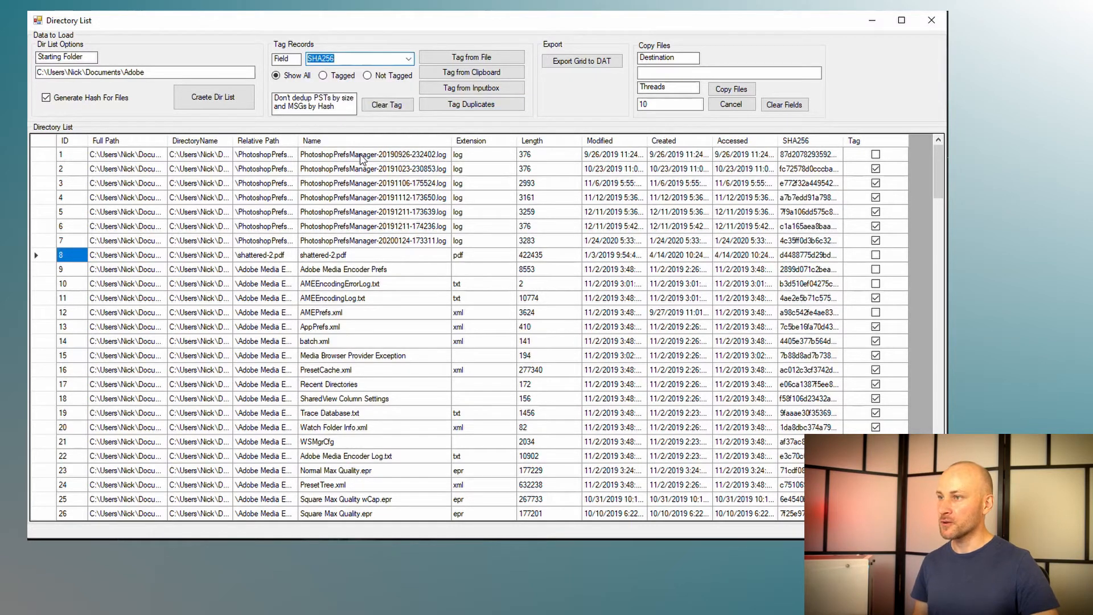
click(514, 105)
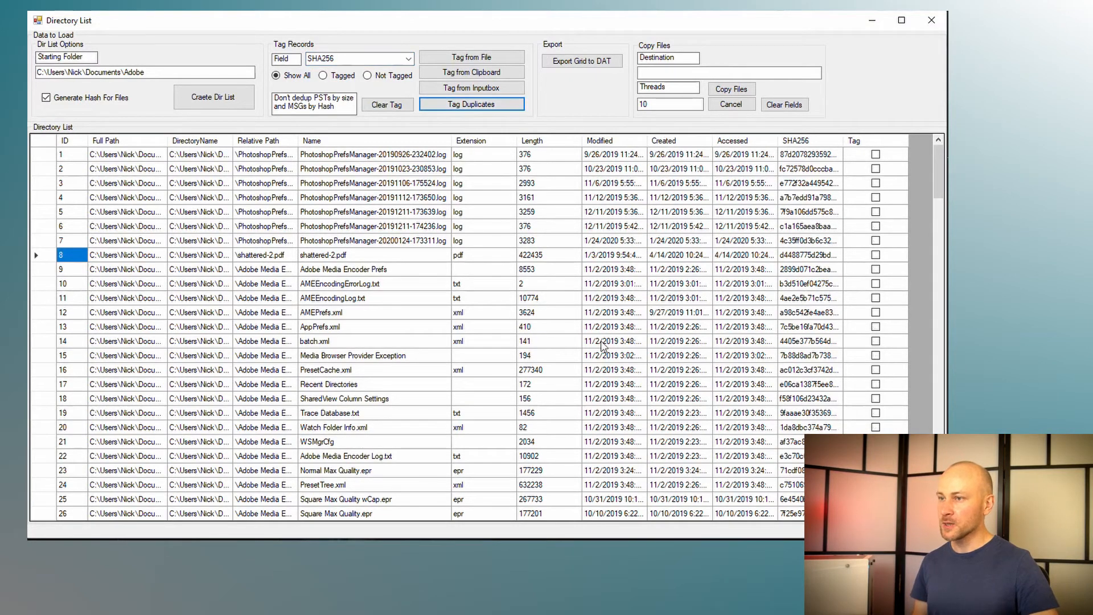
scroll(604, 347, down, 7)
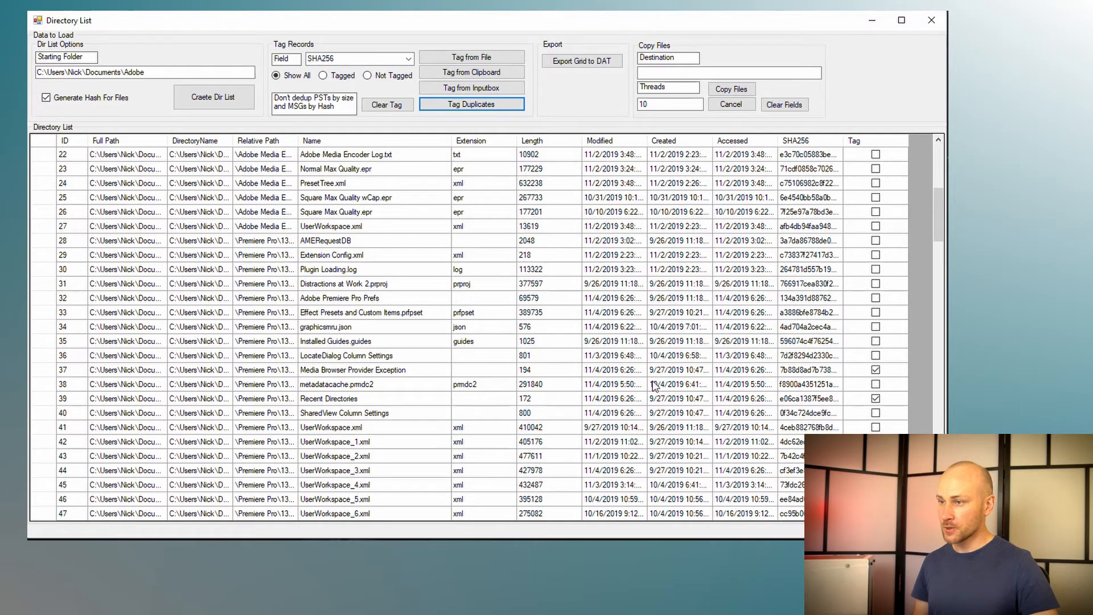
click(434, 373)
scroll(432, 368, up, 2)
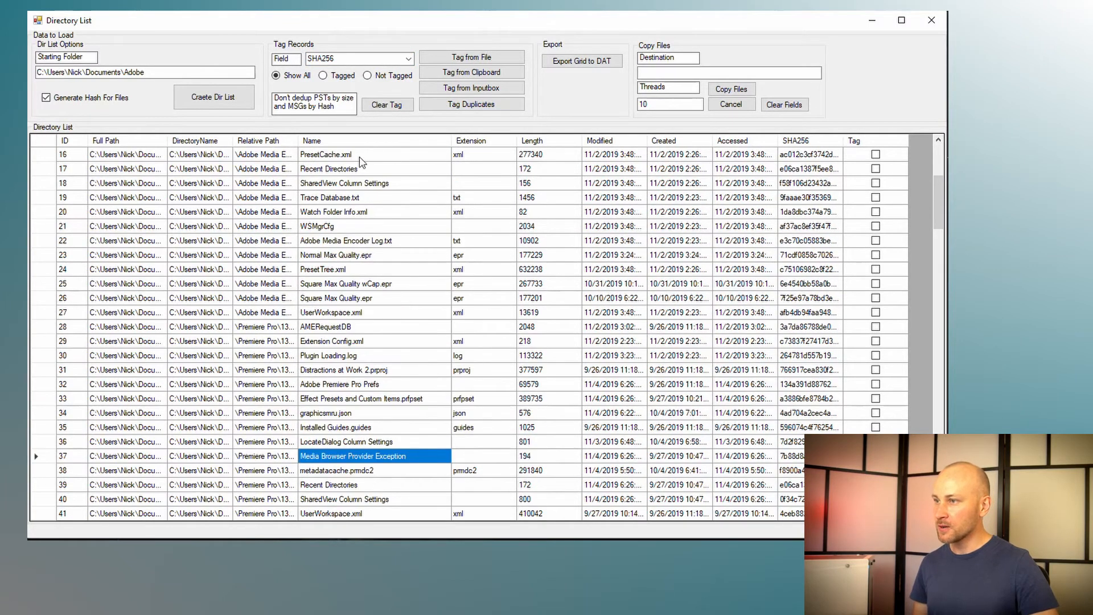
scroll(428, 250, up, 5)
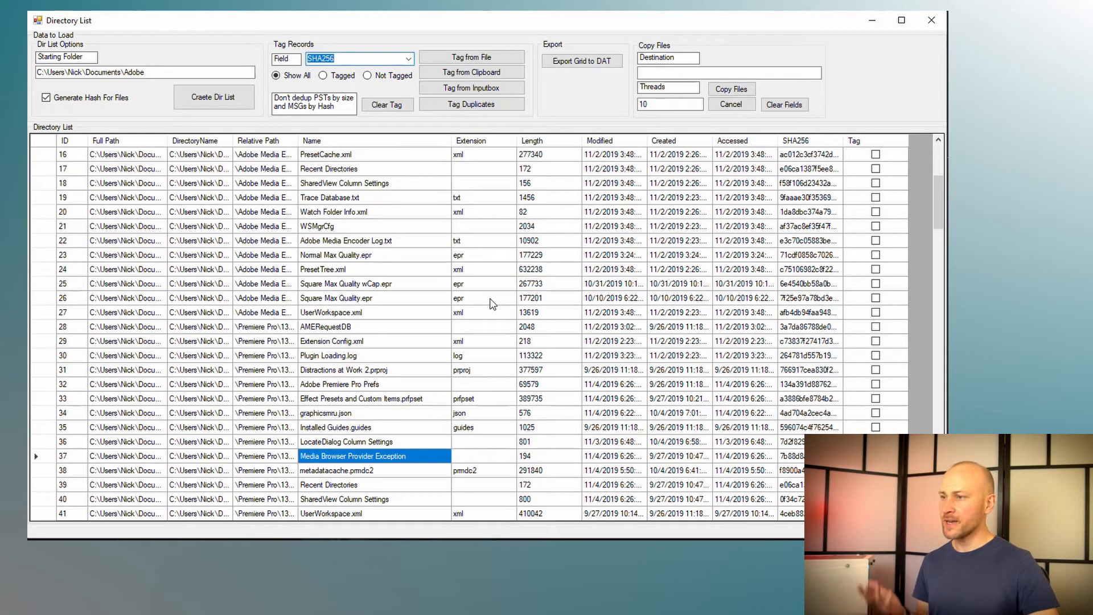
Step: Tag duplicate records by the Name field and check tagged entries such as SharedView Column Settings and UserWorkspace.xml
click(409, 59)
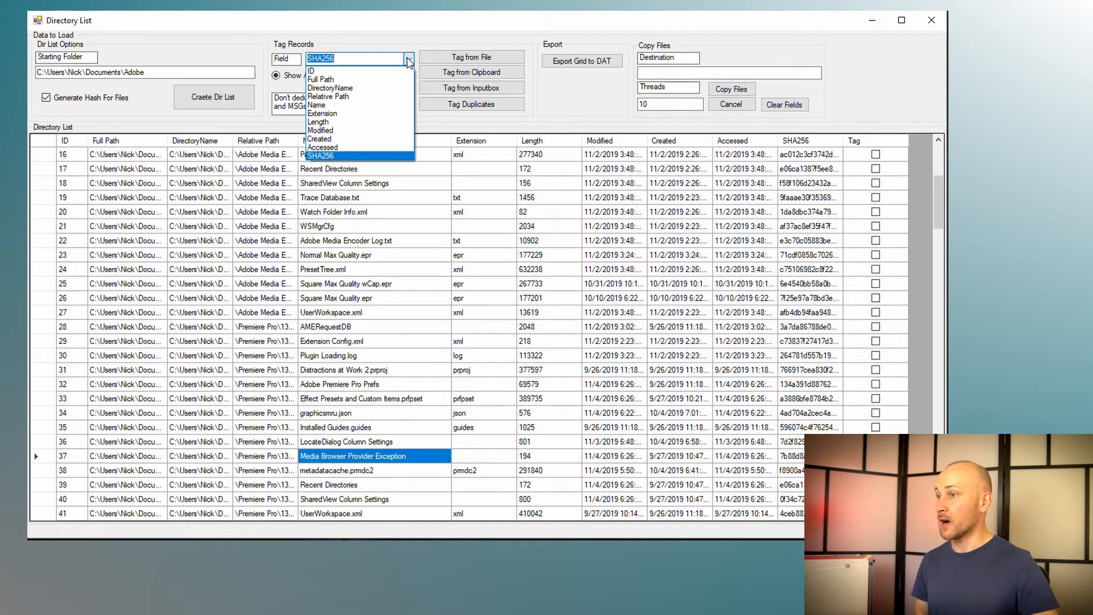
click(342, 105)
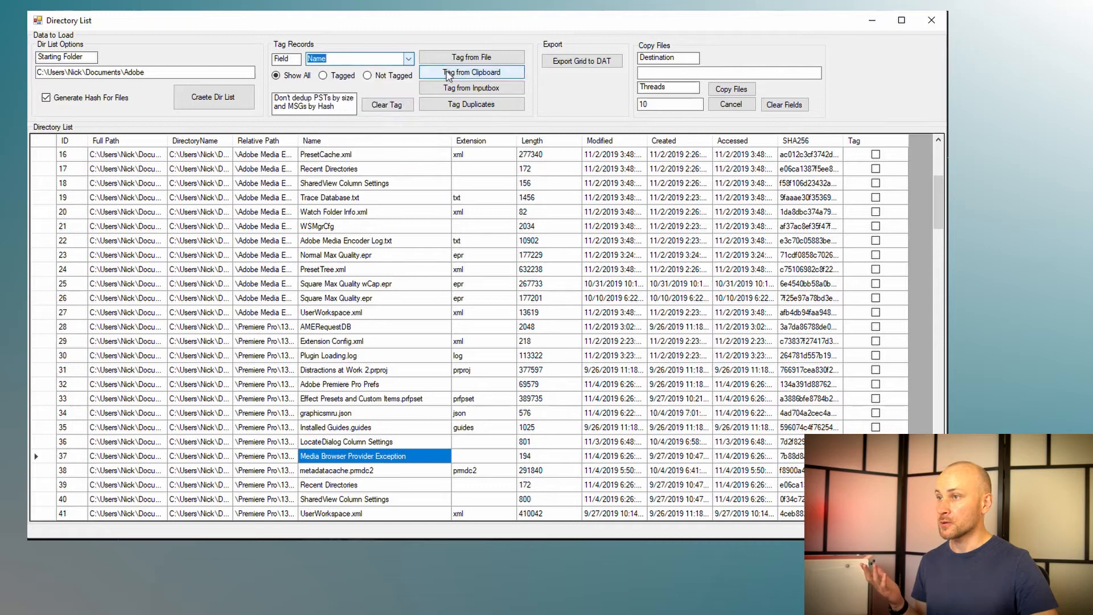
click(455, 105)
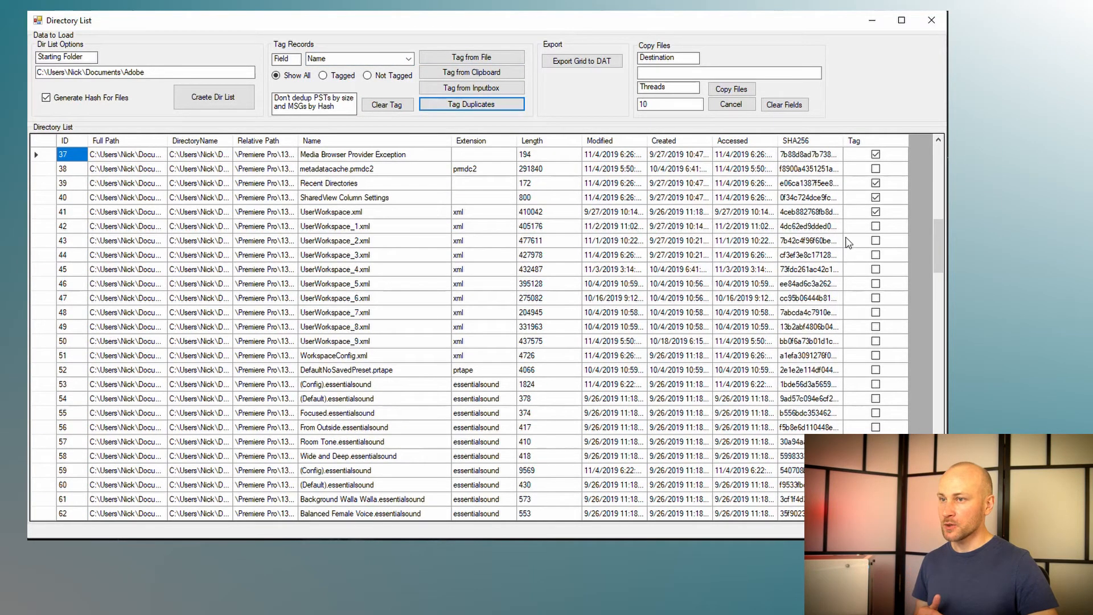
click(392, 184)
click(386, 197)
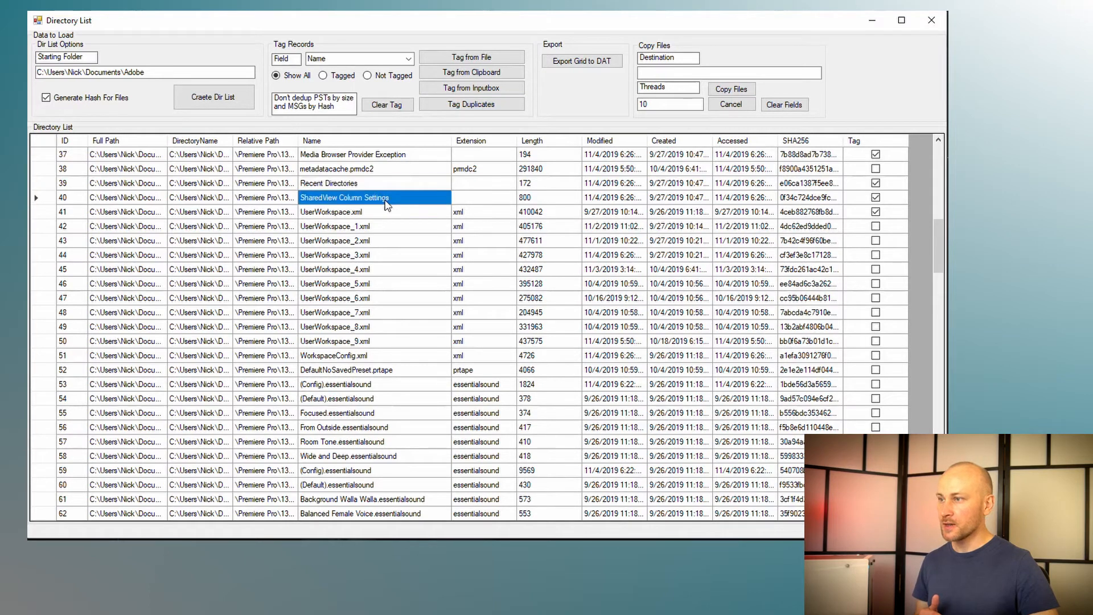
click(387, 212)
scroll(388, 248, up, 5)
scroll(392, 259, up, 7)
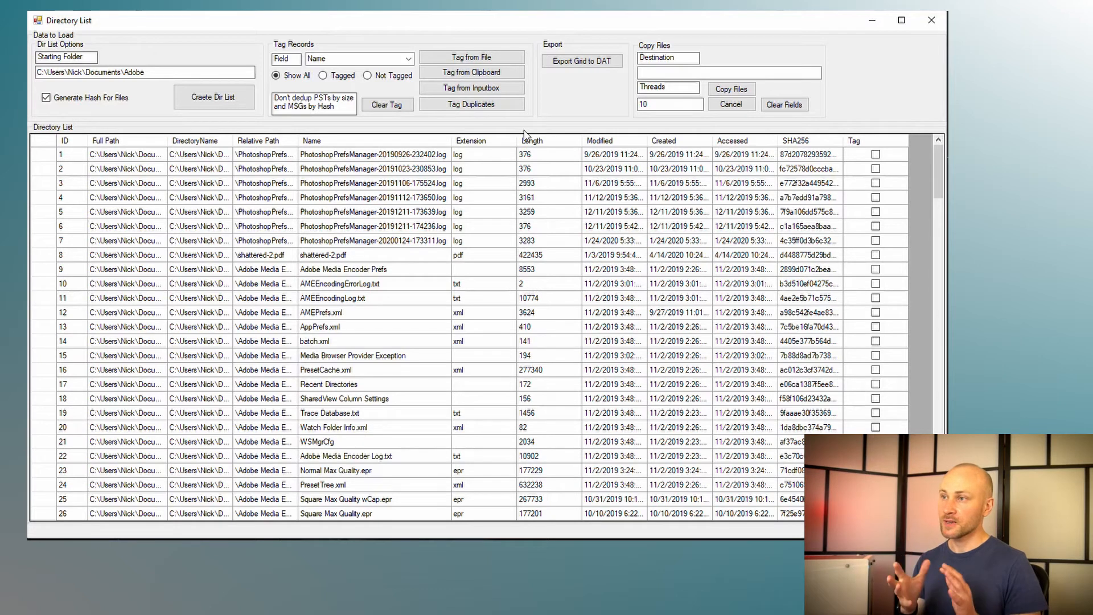
Step: Switch the grid between tagged and untagged records, leaving it filtered to the tagged ones
click(342, 80)
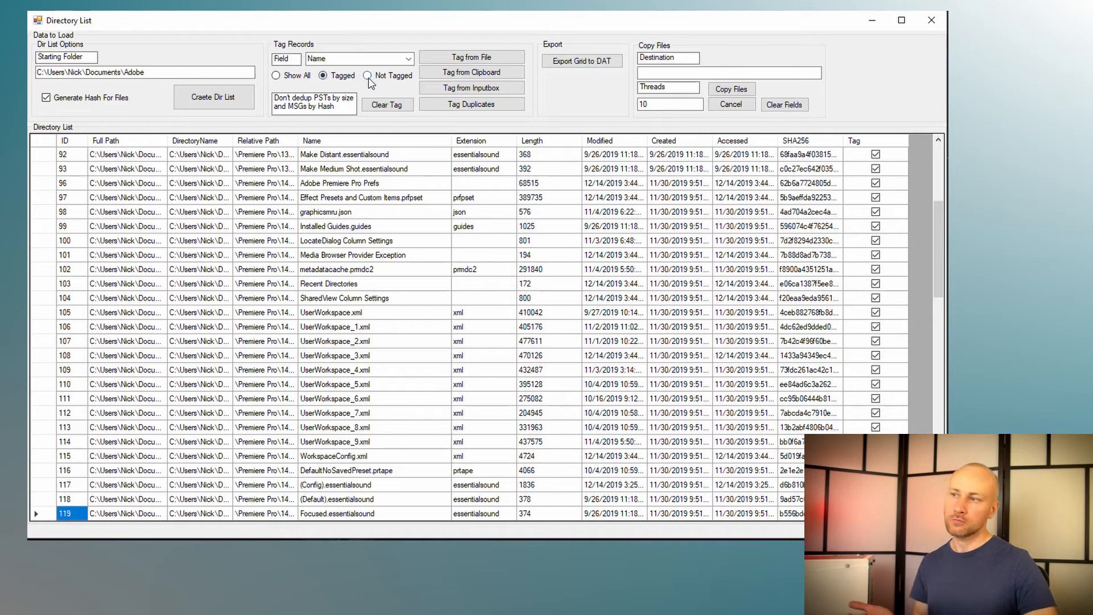
click(367, 76)
click(346, 78)
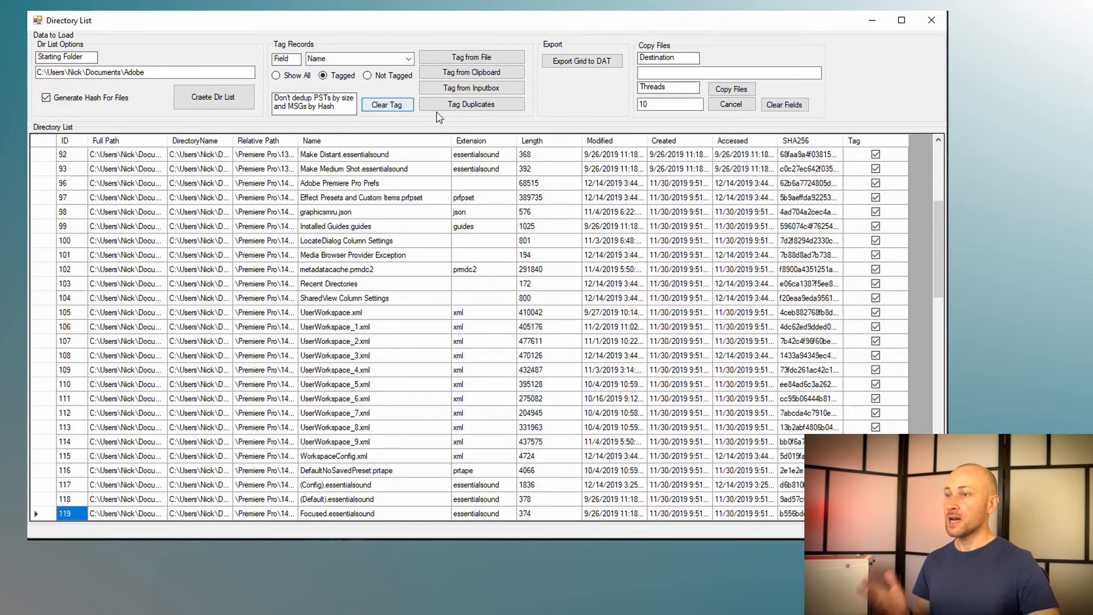
Step: Open the save dialog for exporting the grid to a DAT file and close it without saving
click(579, 69)
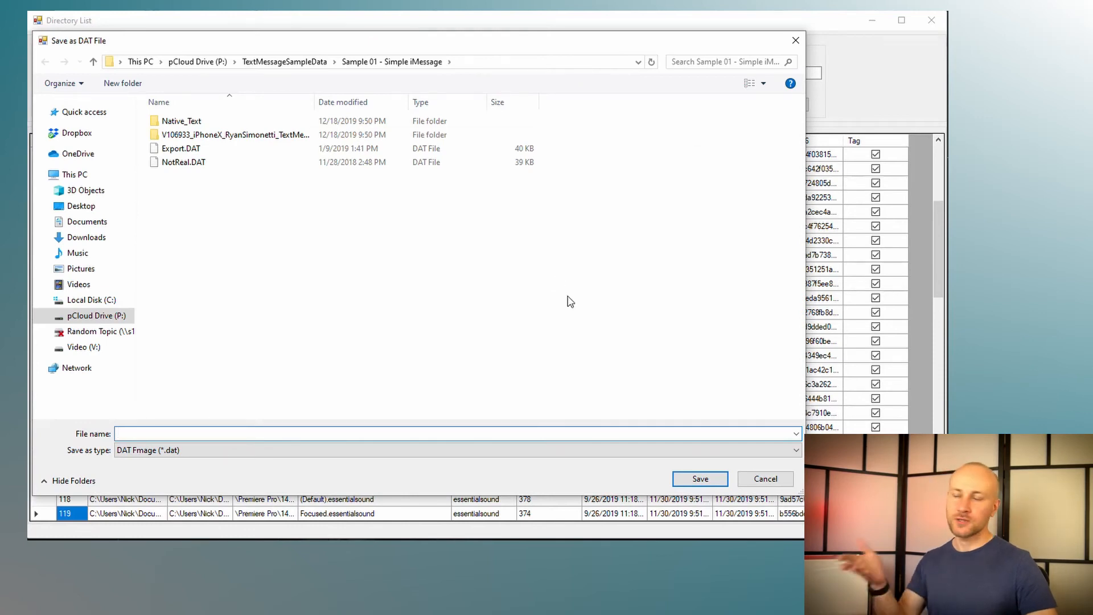
click(773, 484)
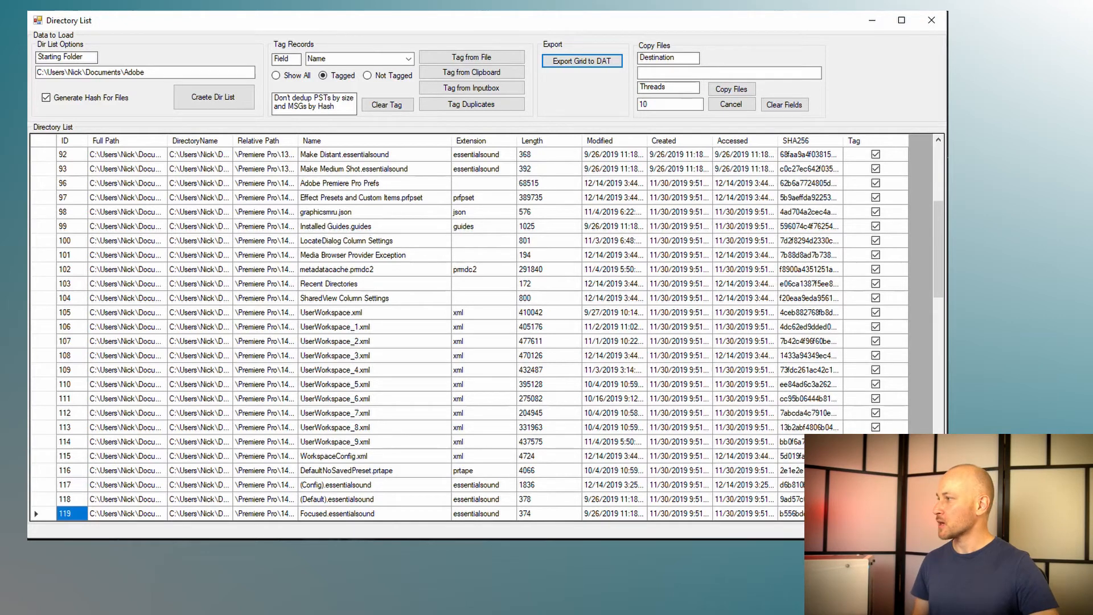
Step: Copy the tagged files to the CopyToHere folder on the desktop using 10 threads
key(alt+Tab)
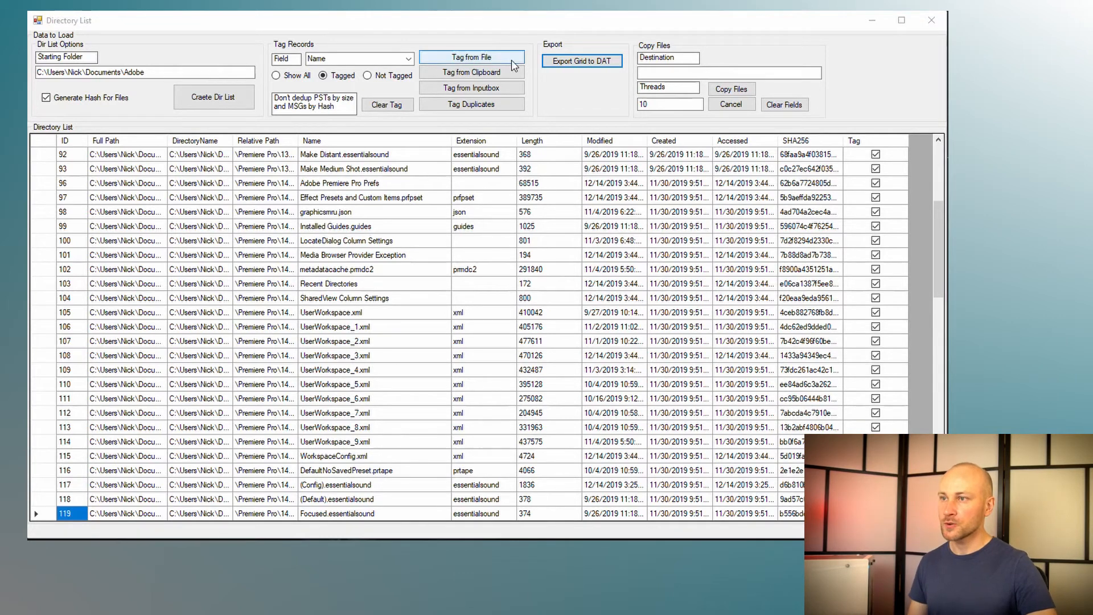
click(682, 72)
key(ctrl+v)
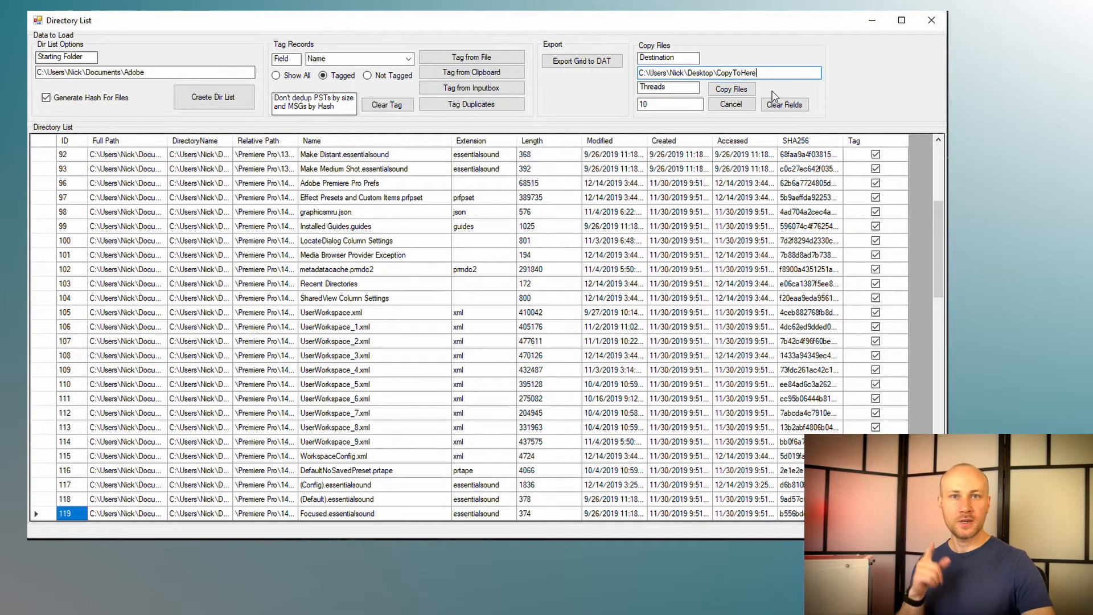
click(659, 105)
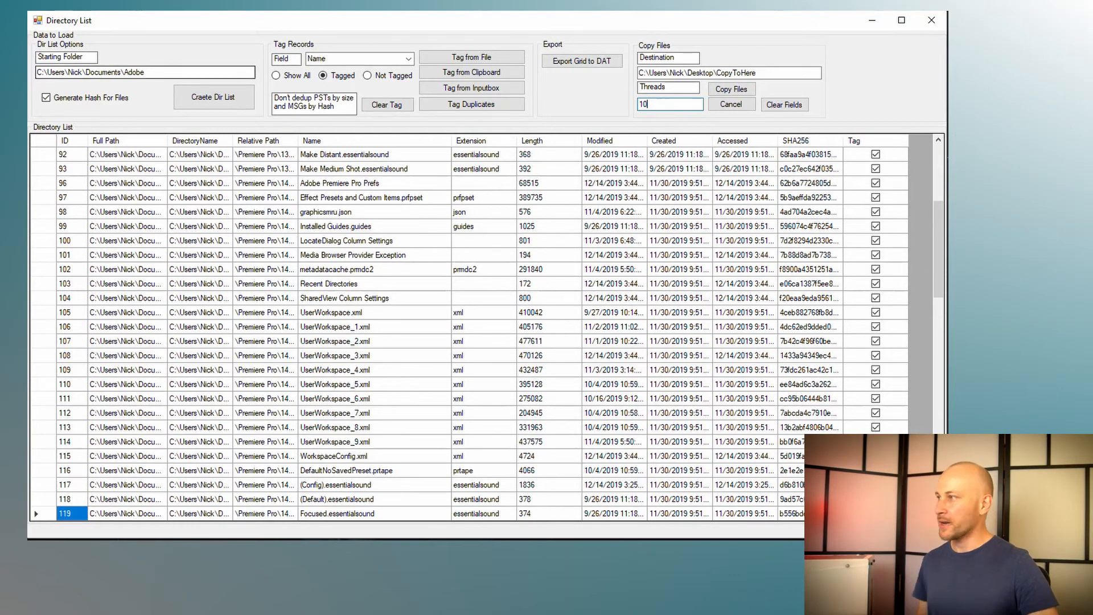
click(725, 94)
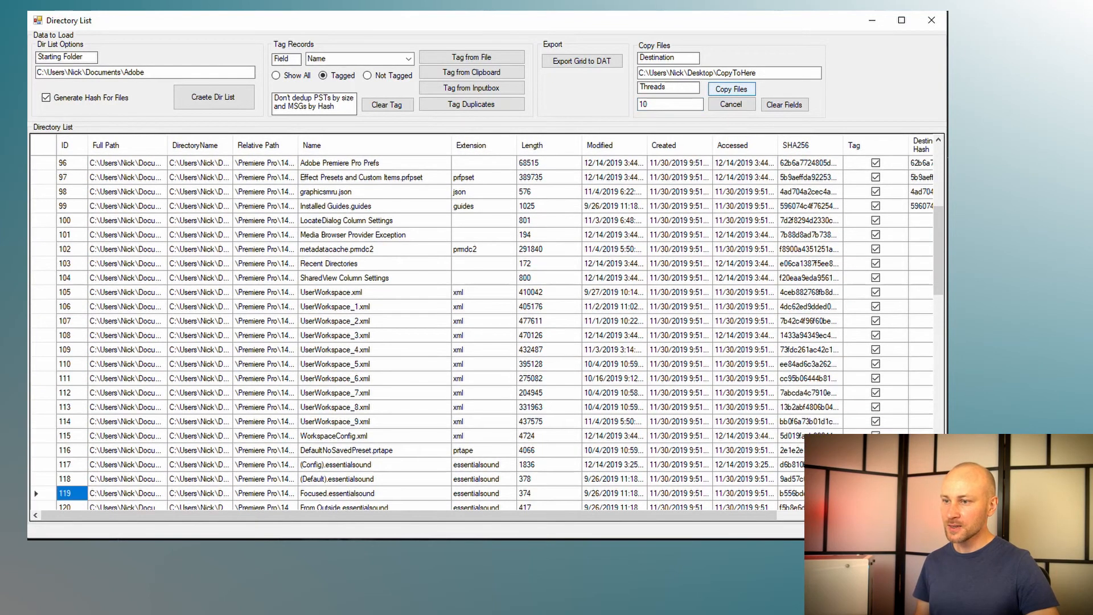
Step: Examine the destination hash, destination path and copy status of the copied files, along with the CopyToHere folder's contents
drag(754, 518, 903, 519)
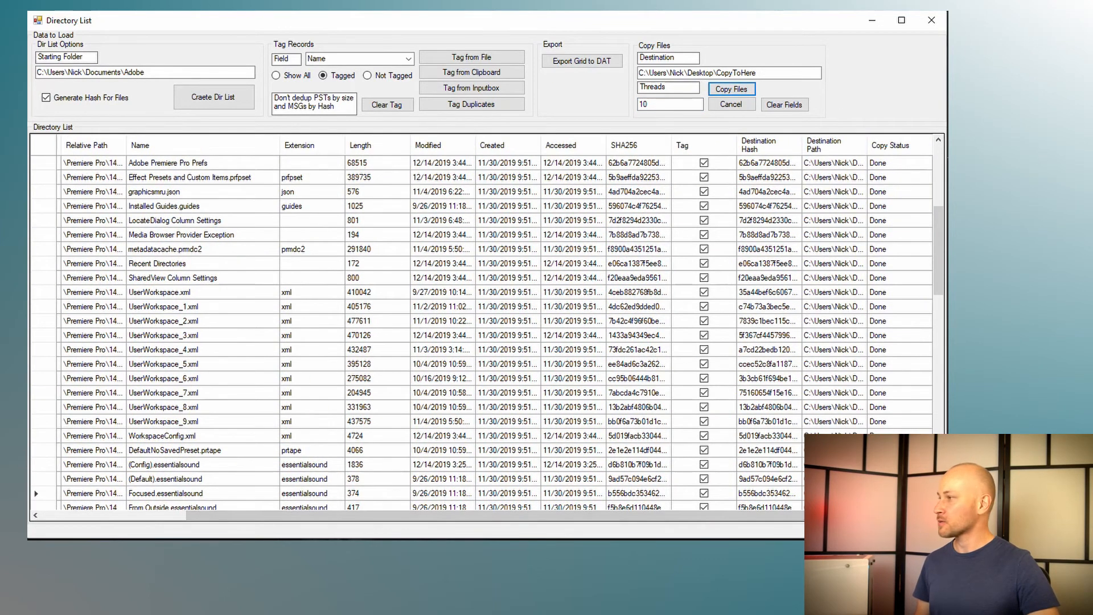
drag(350, 179, 400, 52)
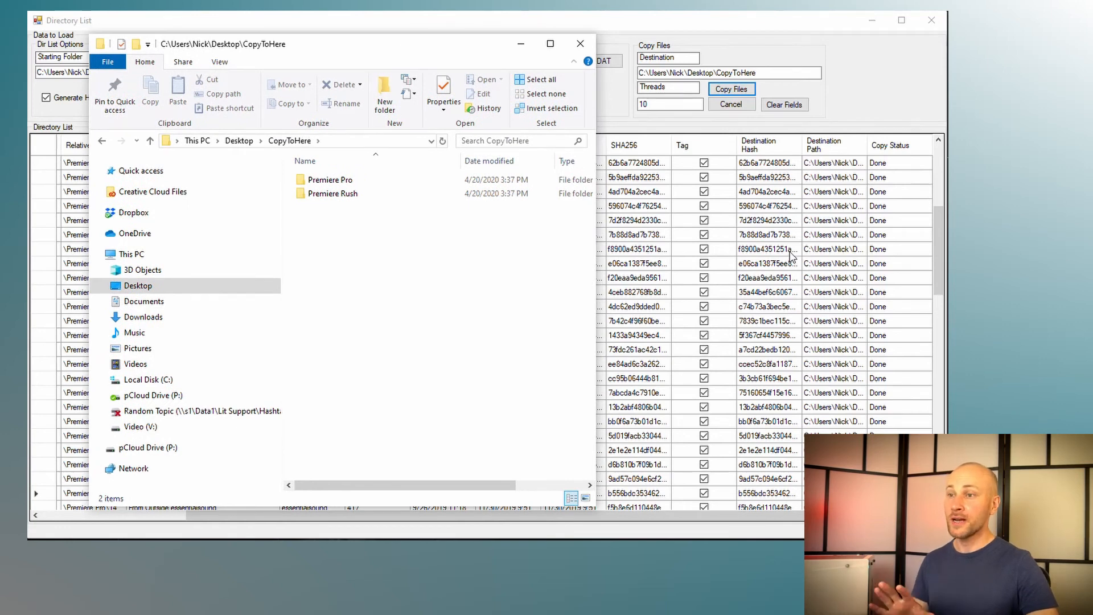
click(822, 223)
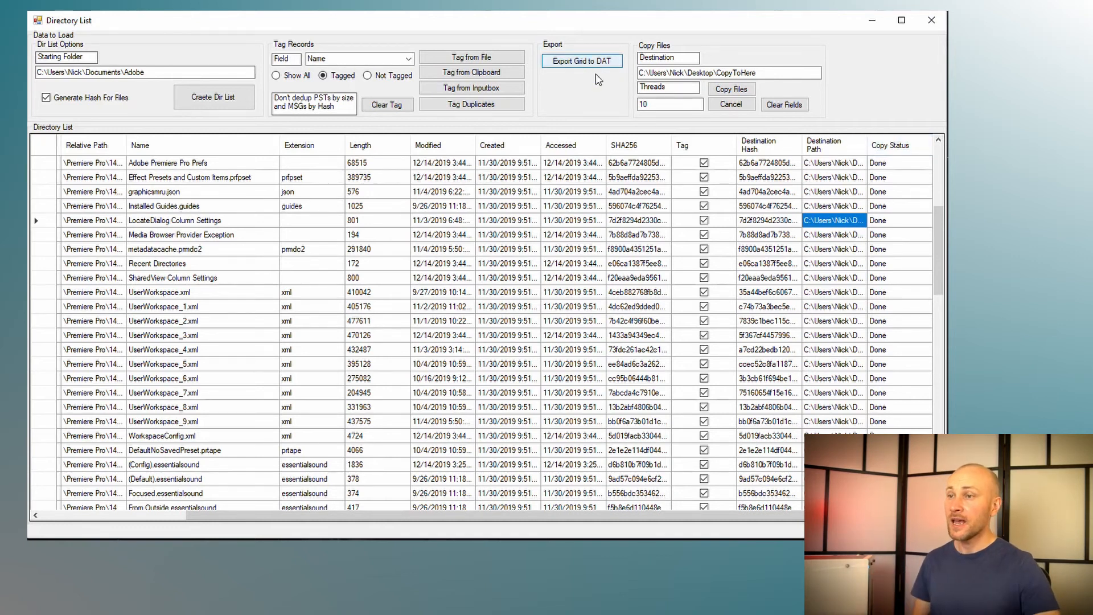
drag(768, 207, 772, 311)
click(772, 310)
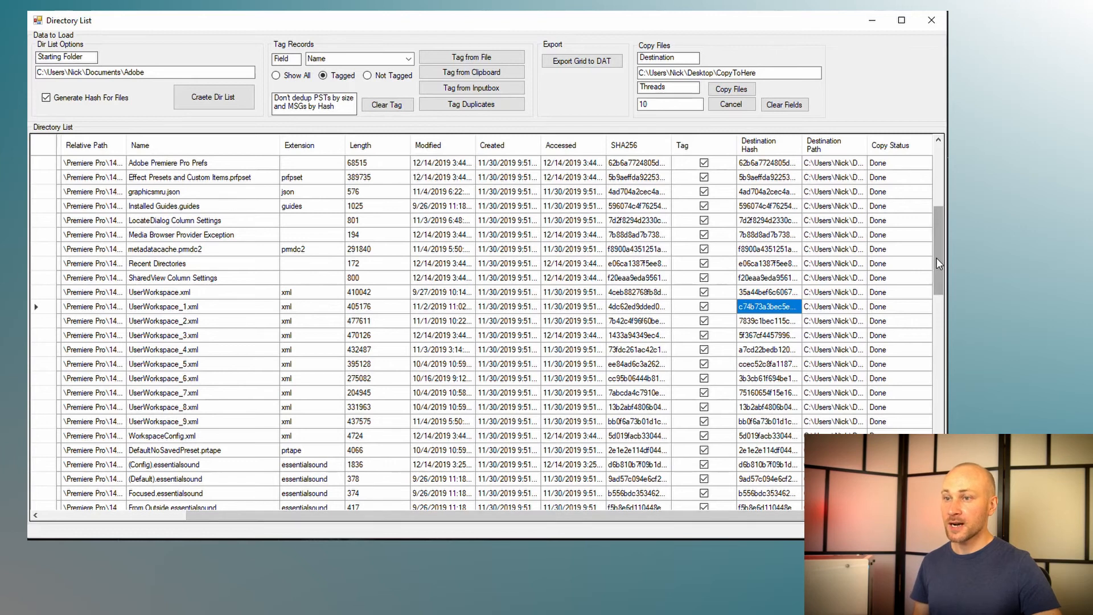
drag(938, 260, 939, 464)
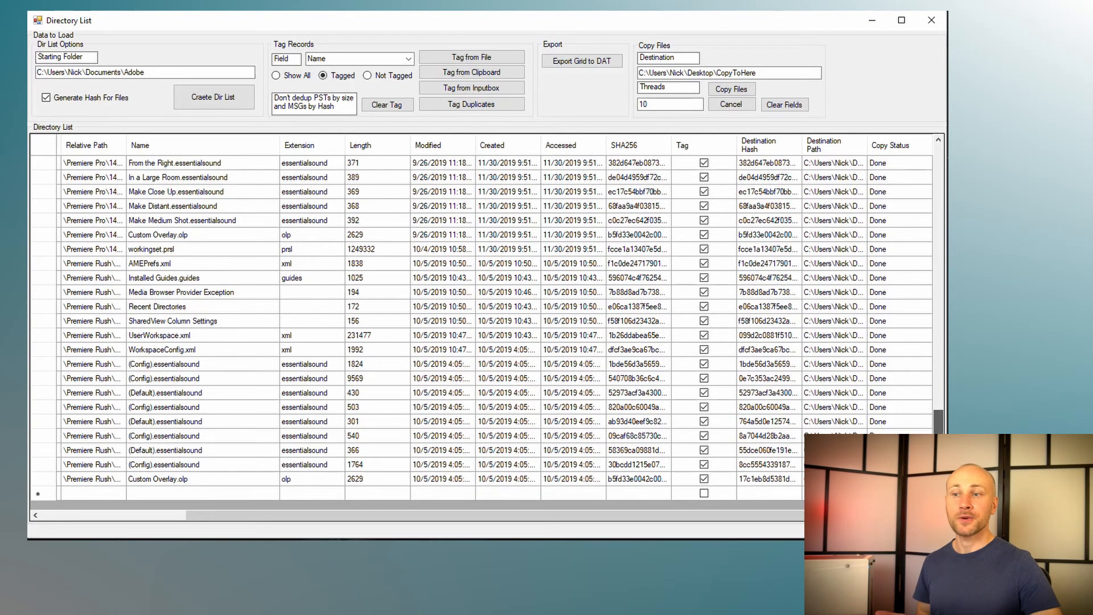